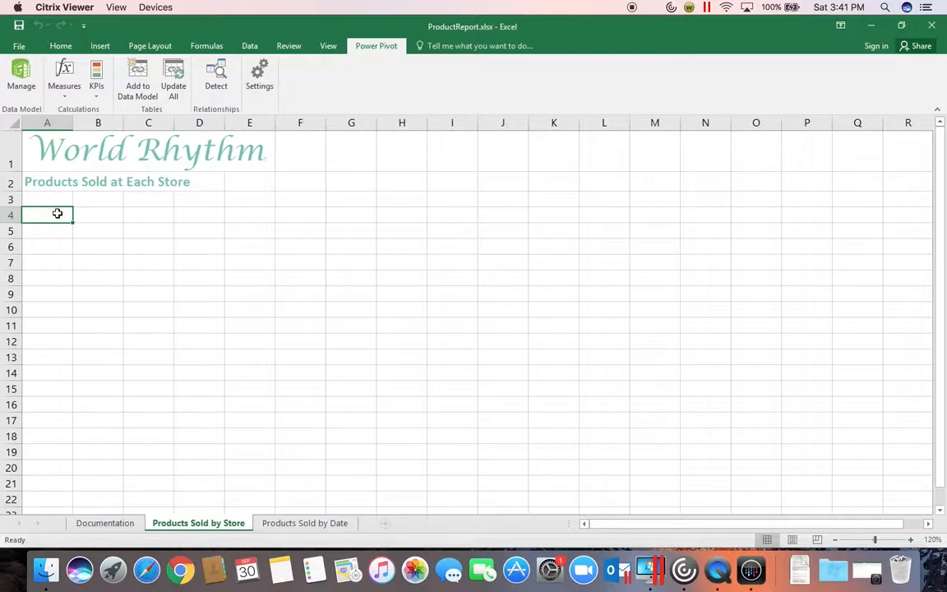
Step: Create a PivotTable from the workbook's Data Model at cell A4 of the Products Sold by Store sheet
left_click(50, 216)
left_click(104, 43)
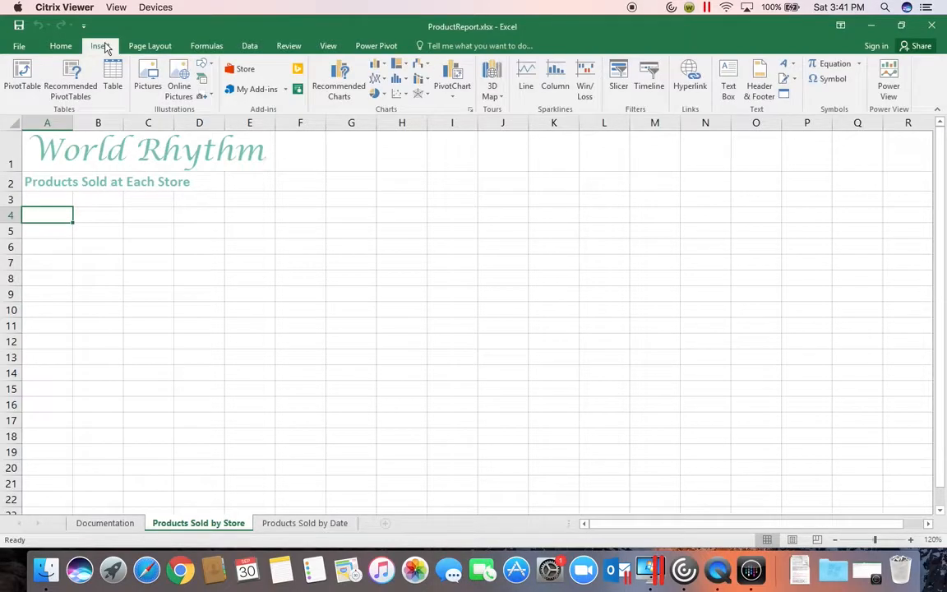
left_click(21, 83)
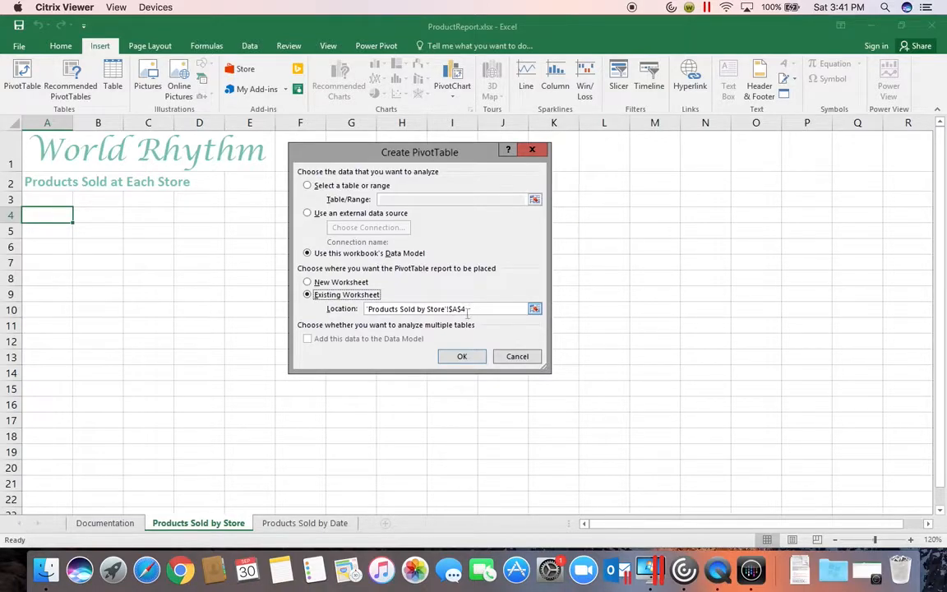
left_click(468, 359)
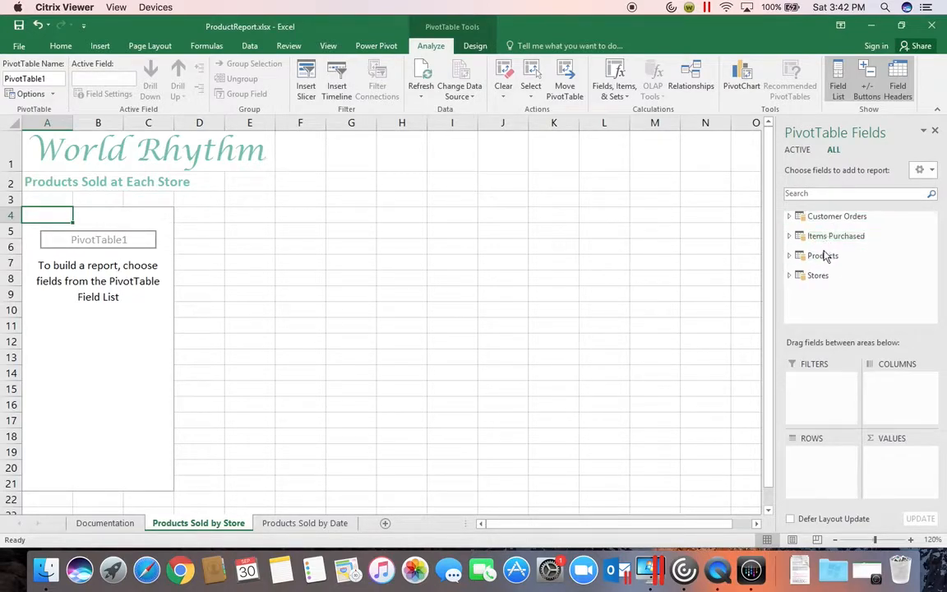
Step: Add the ItemQty field from the Items Purchased table to the PivotTable's values
left_click(822, 275)
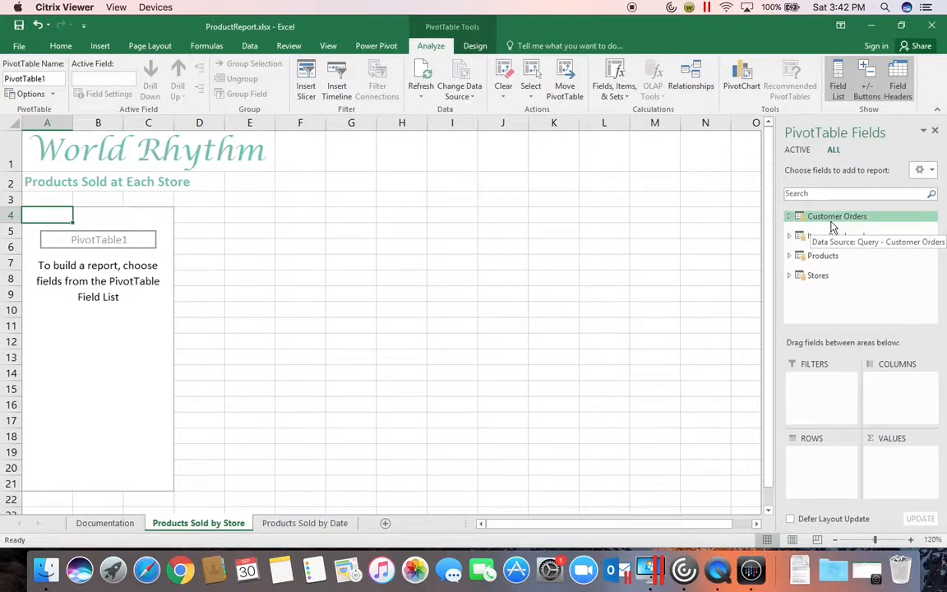
left_click(789, 237)
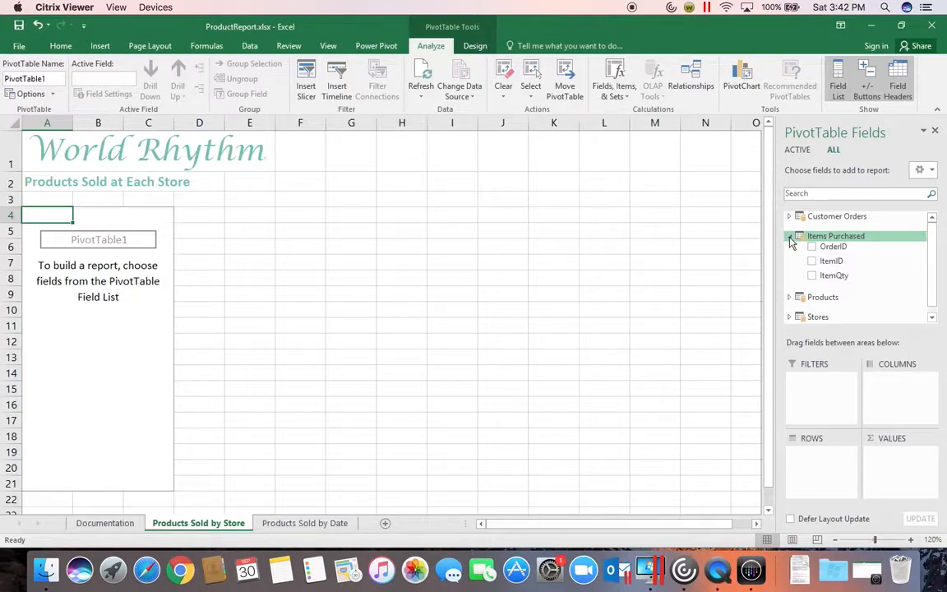
left_click(812, 276)
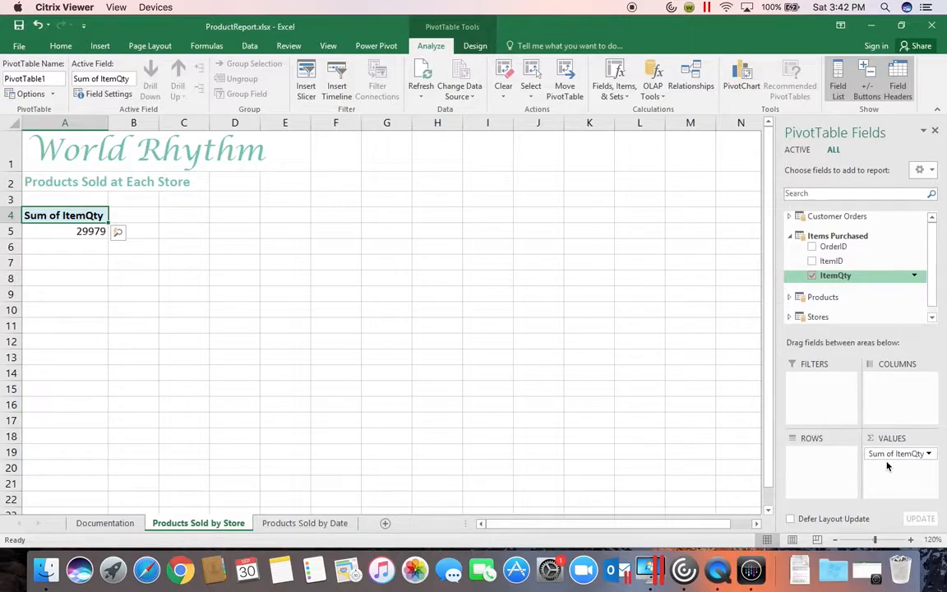
Step: Give the Sum of ItemQty value field the custom name Quantity Sold in its value field settings
left_click(930, 456)
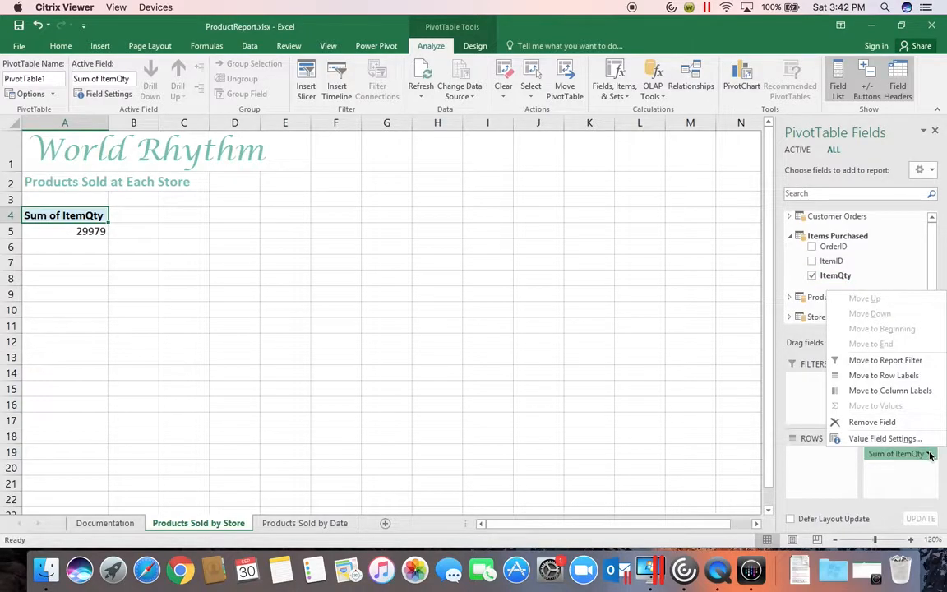
left_click(884, 439)
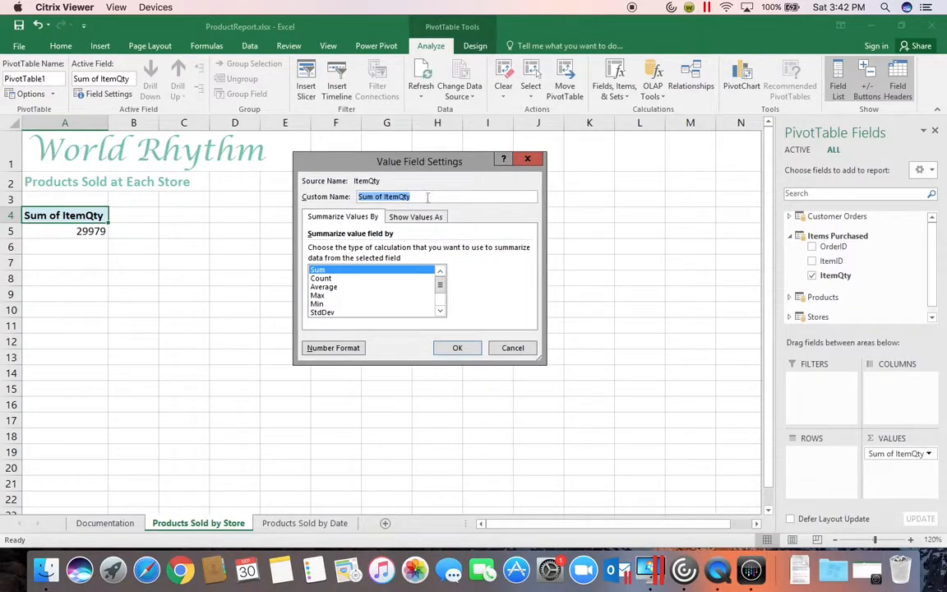
type("Q")
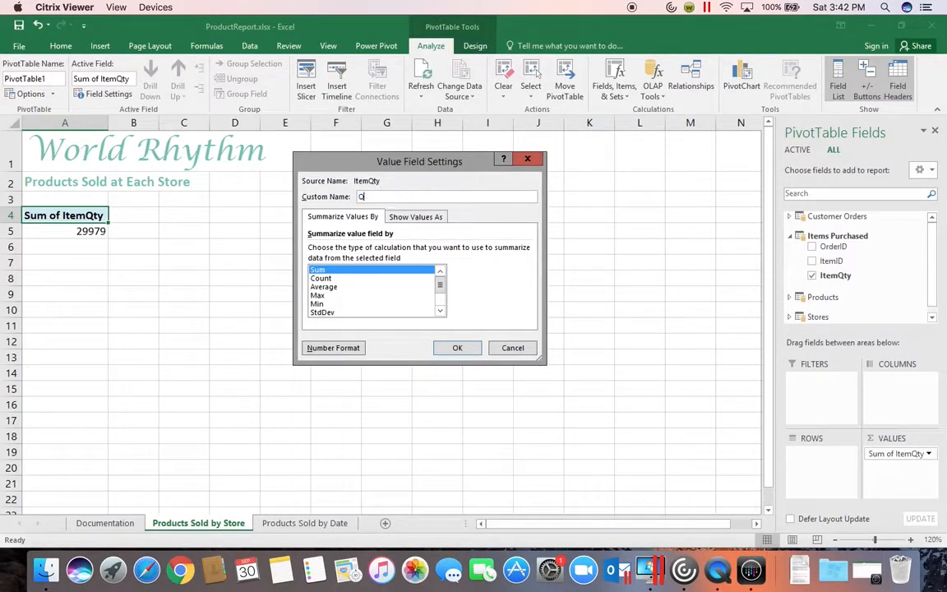
type("uantity Sold")
Step: Format the Quantity Sold value field as Number with 0 decimal places and a 1000 separator, and apply the field settings
left_click(334, 351)
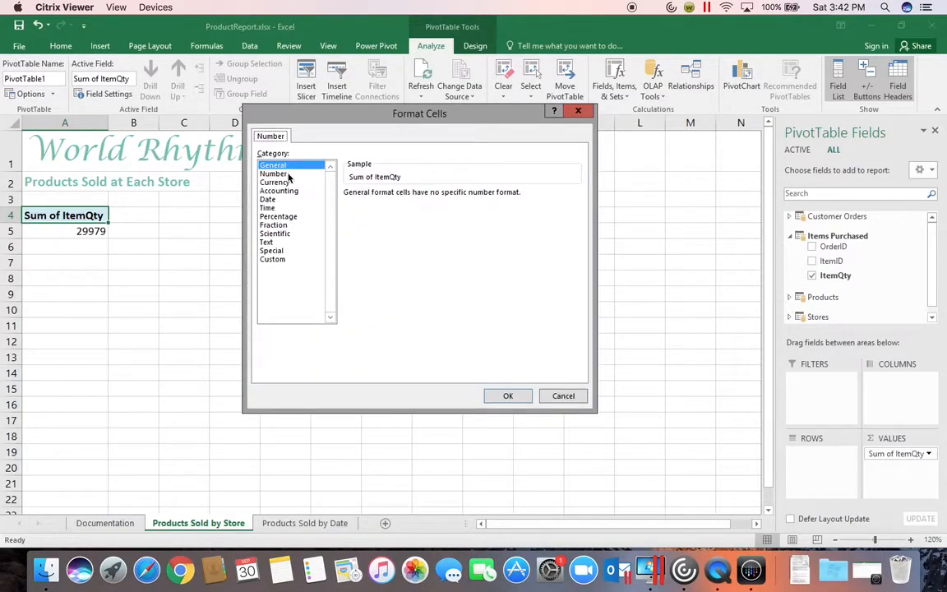
left_click(286, 174)
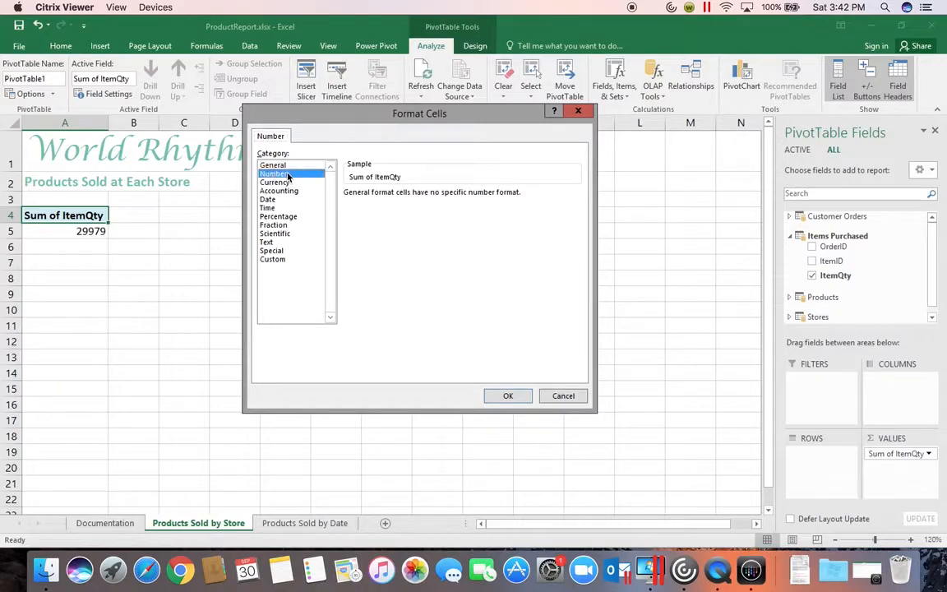
double_click(403, 194)
type("0")
left_click(348, 210)
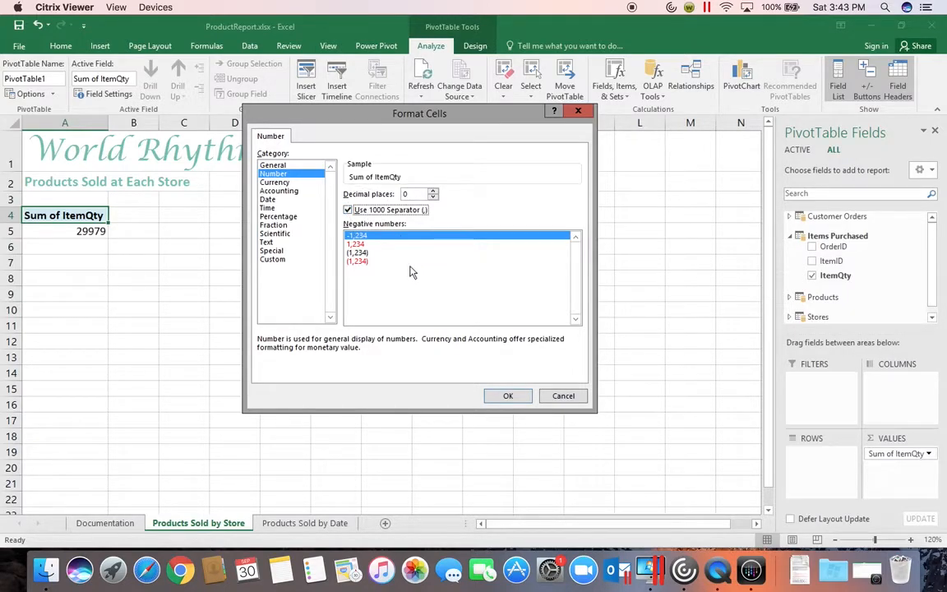
left_click(507, 397)
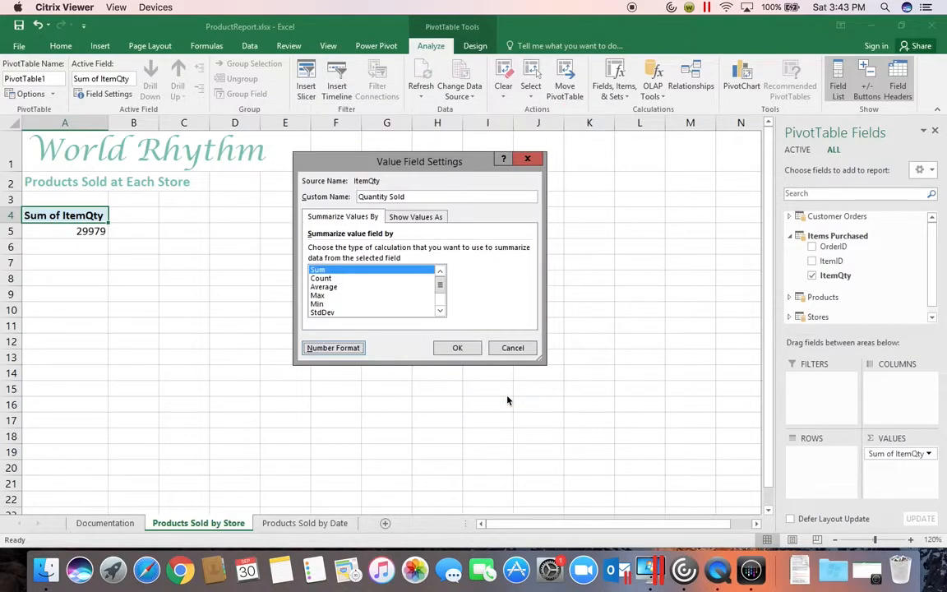
left_click(463, 349)
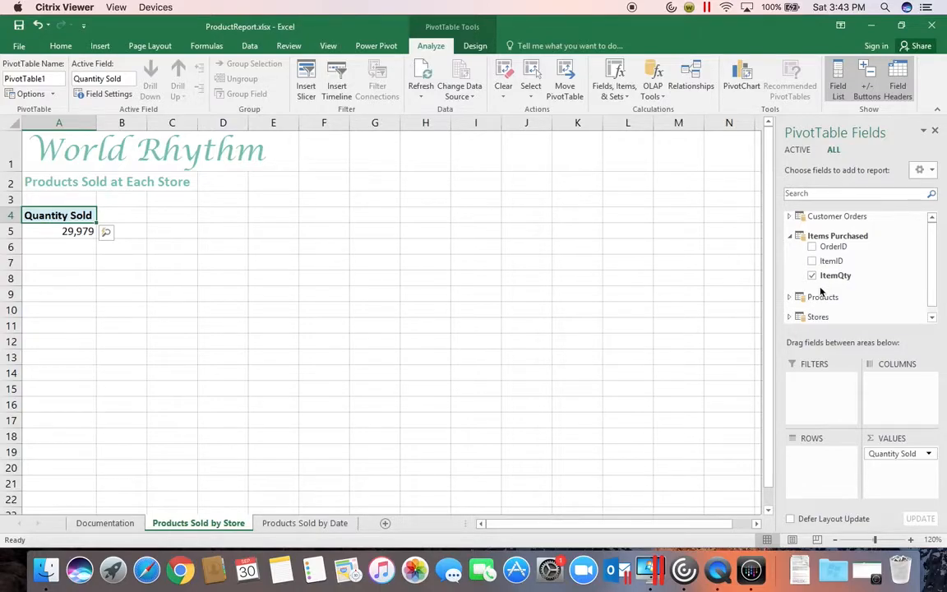
Step: Place StoreCity from the Stores table in the PivotTable's columns and Category from the Products table in its rows
left_click(789, 317)
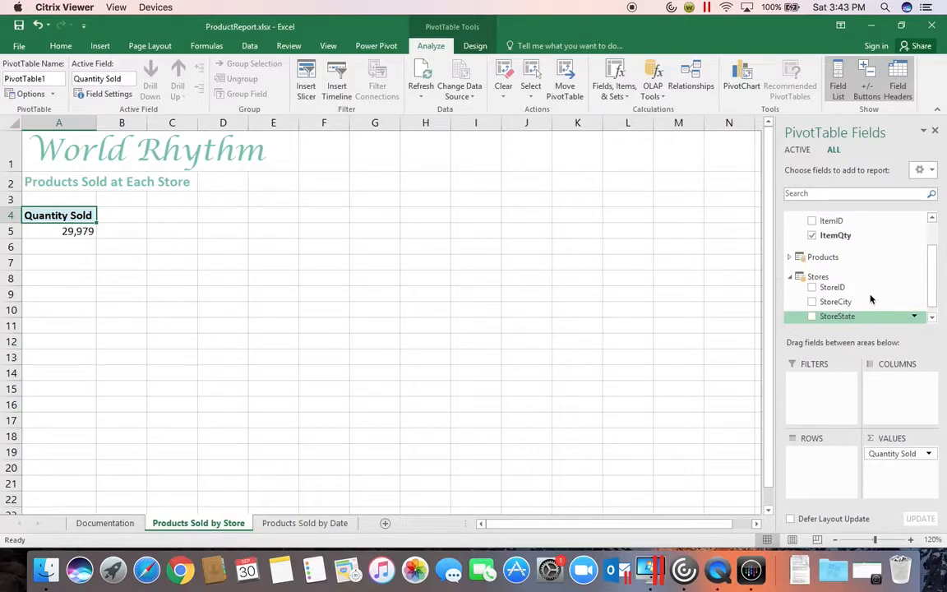
left_click(812, 302)
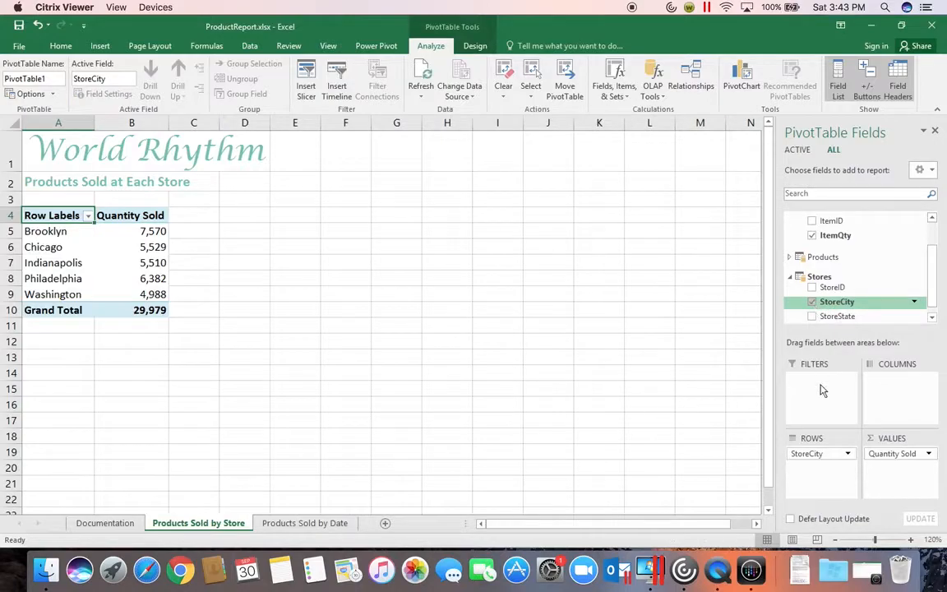
left_click(818, 457)
left_click_drag(818, 460, 898, 388)
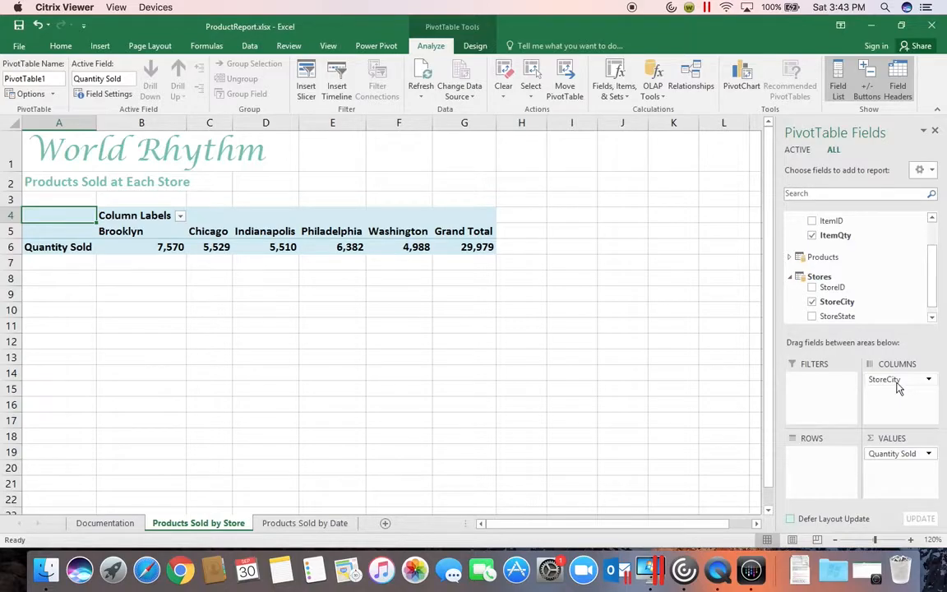
left_click(789, 256)
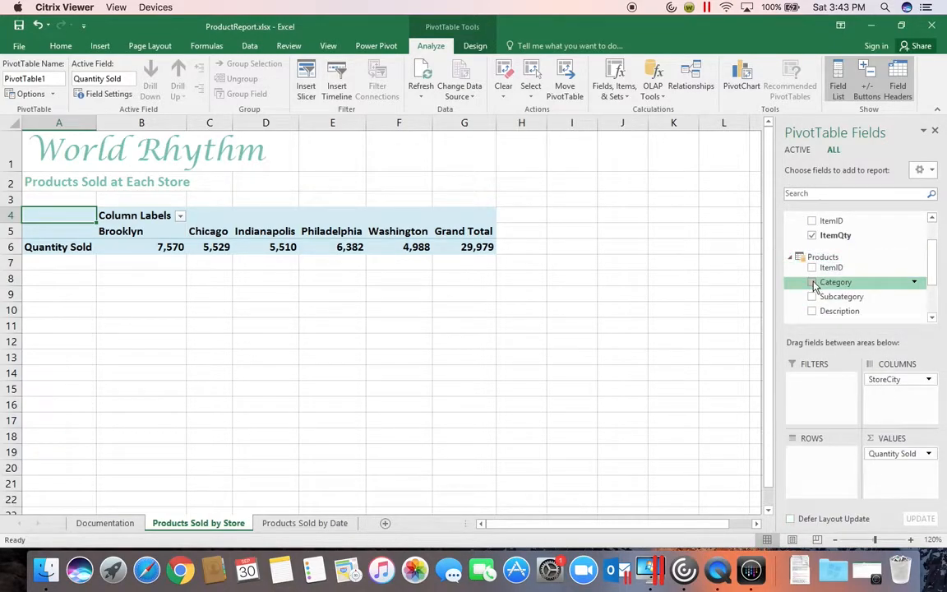
left_click(812, 283)
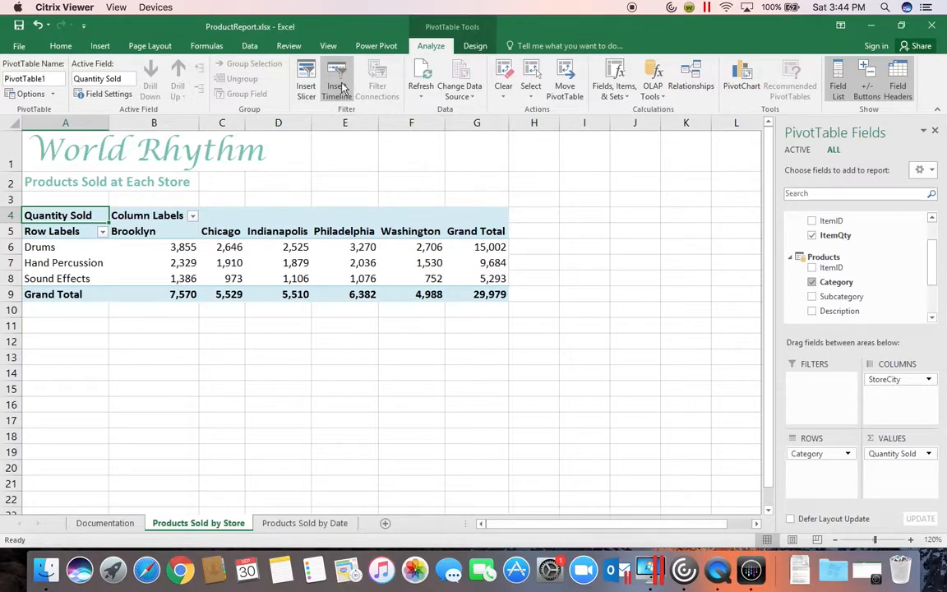
Step: Insert a timeline for the PivotTable based on the OrderDate field of the Customer Orders table
left_click(342, 87)
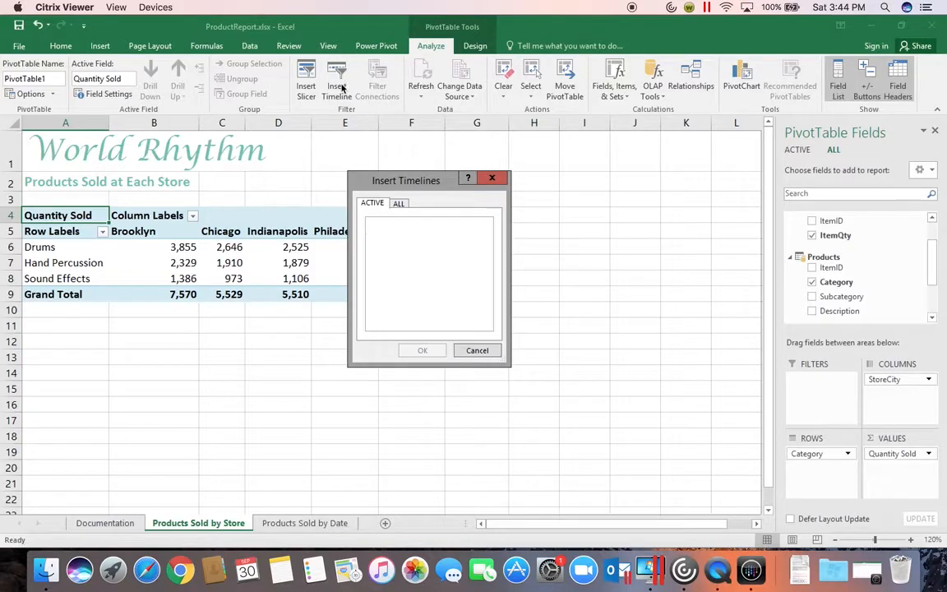
left_click(400, 206)
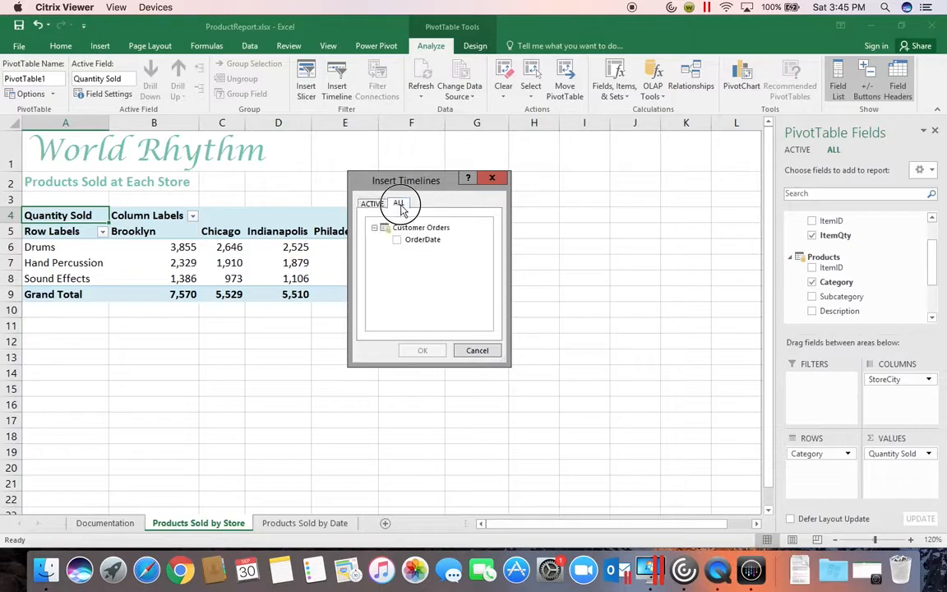
left_click(398, 247)
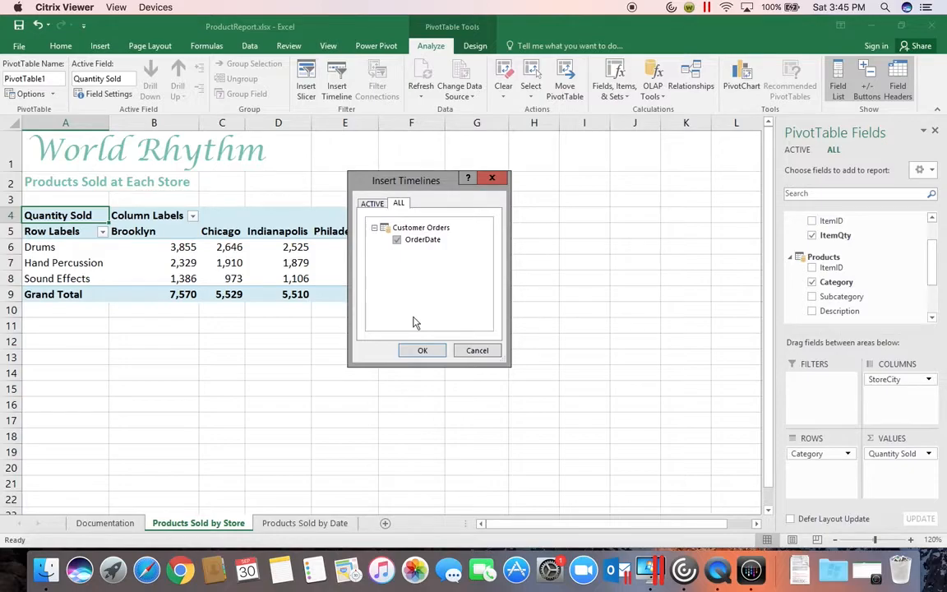
left_click(419, 351)
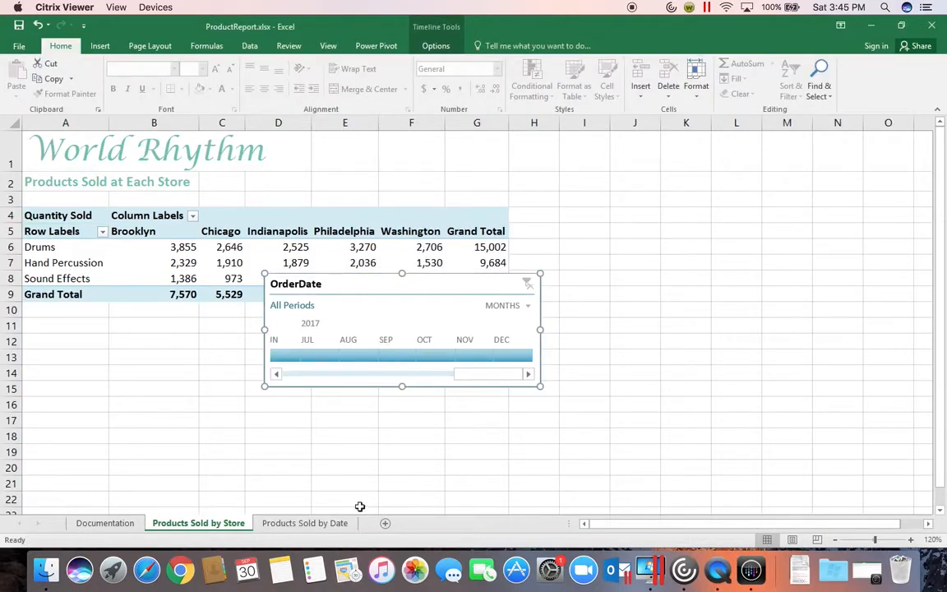
Step: Move the OrderDate timeline directly below the PivotTable and widen it to span columns A to G, covering January to December 2017
left_click(366, 287)
left_click_drag(366, 288, 129, 324)
left_click_drag(303, 422, 504, 422)
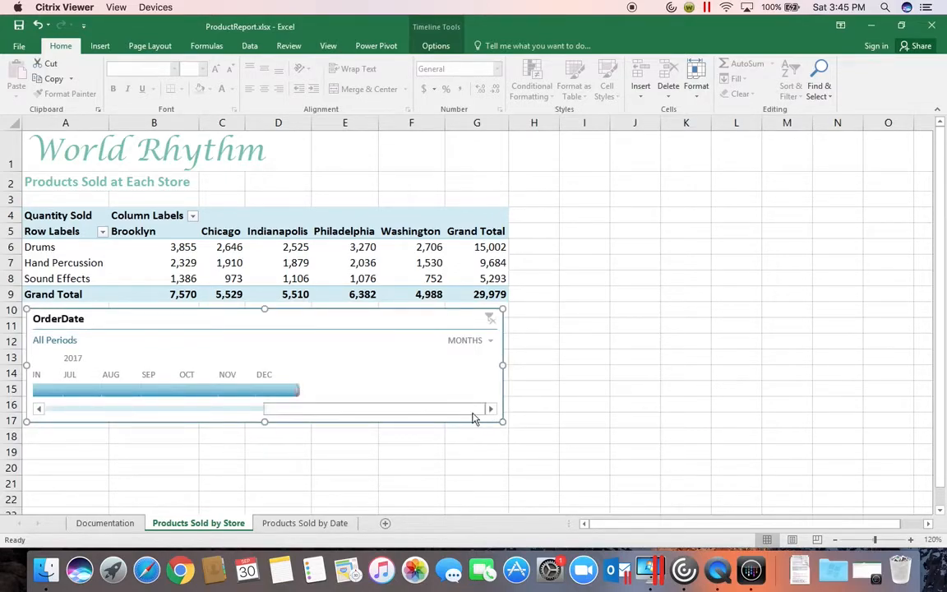
left_click_drag(477, 409, 335, 422)
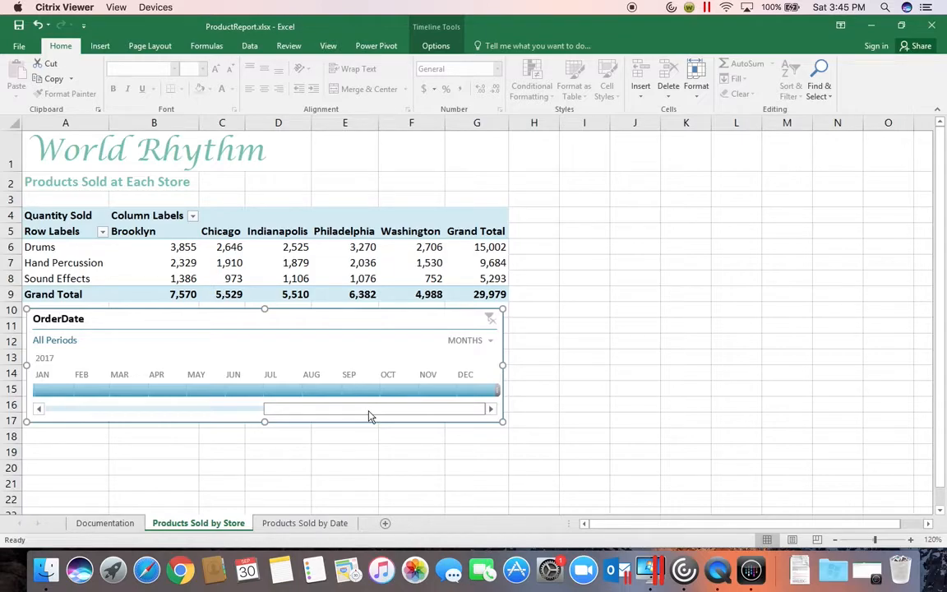
Step: Filter the PivotTable to October through December 2017 with the OrderDate timeline, and clear that filter
left_click(479, 390)
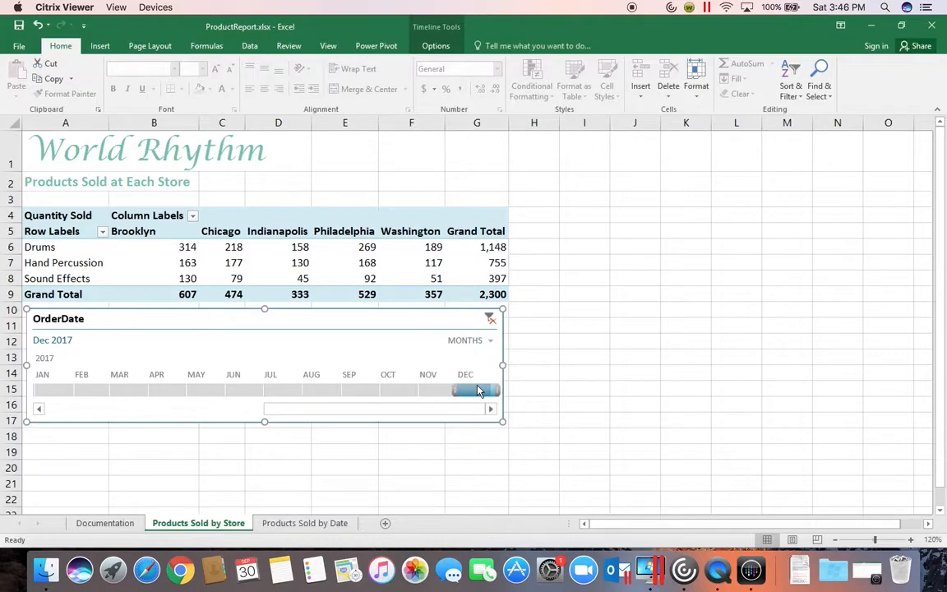
left_click(456, 390)
left_click(457, 394)
left_click_drag(457, 394, 379, 394)
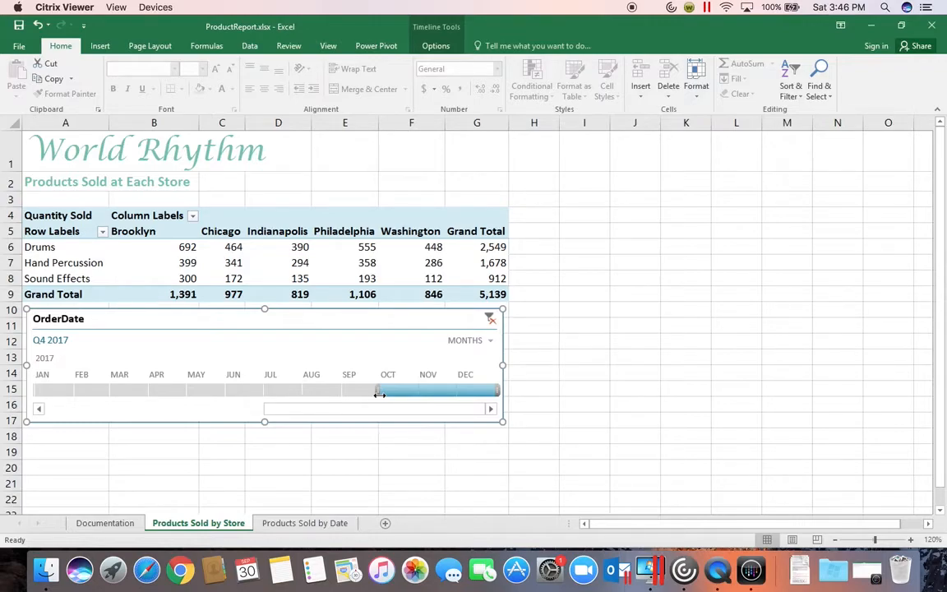
left_click(490, 319)
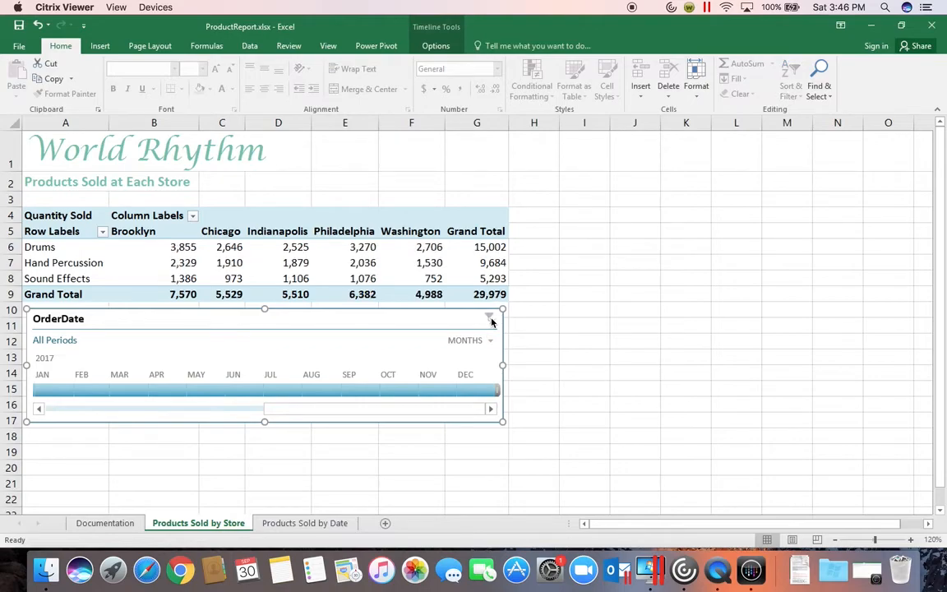